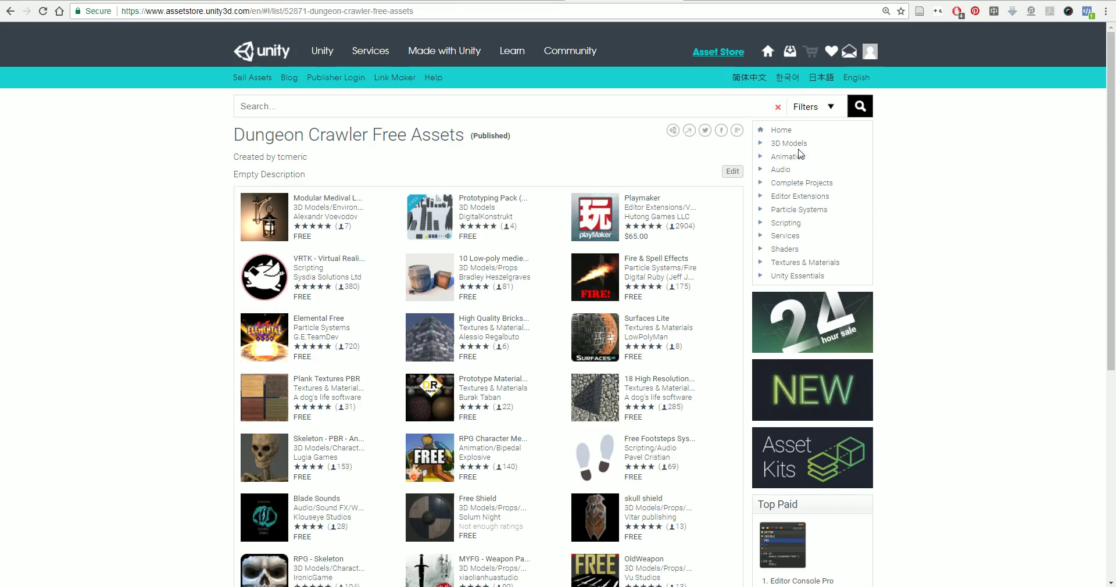
Visit the Asset Store home page, then return to the Dungeon Crawler Free Assets list.
{"action": "right_click", "coordinate": [785, 131]}
{"action": "key", "text": "Escape"}
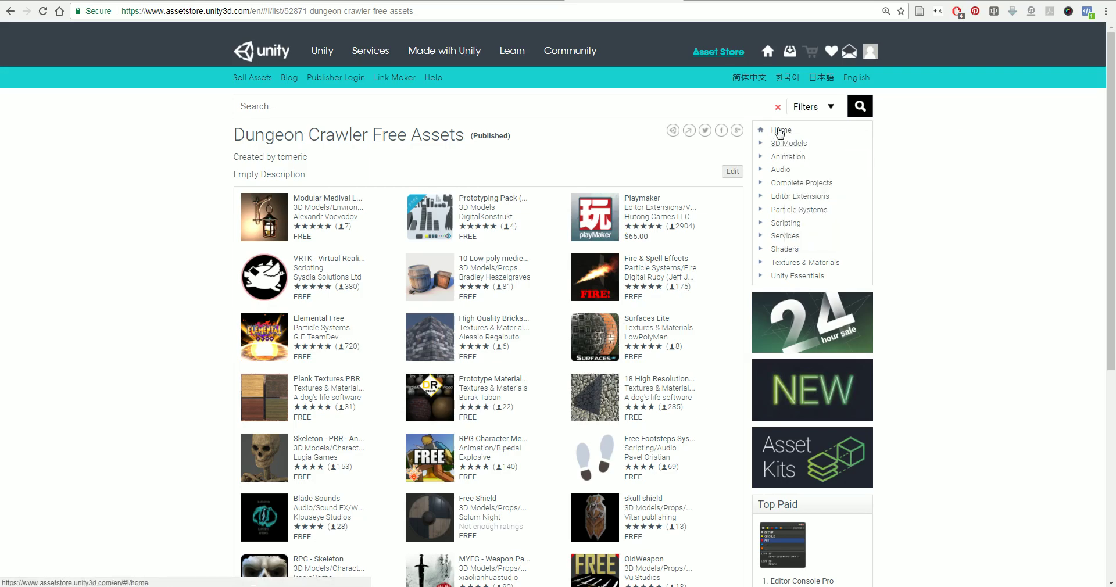
{"action": "left_click", "coordinate": [776, 129]}
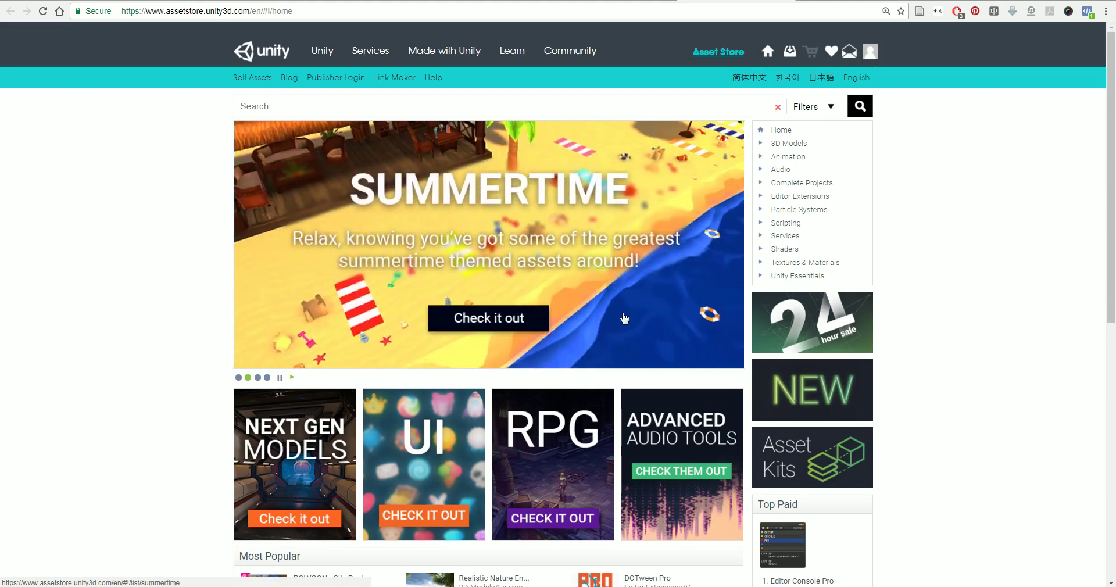
{"action": "scroll", "coordinate": [624, 318], "scroll_direction": "down", "scroll_amount": 4}
{"action": "scroll", "coordinate": [624, 319], "scroll_direction": "down", "scroll_amount": 4}
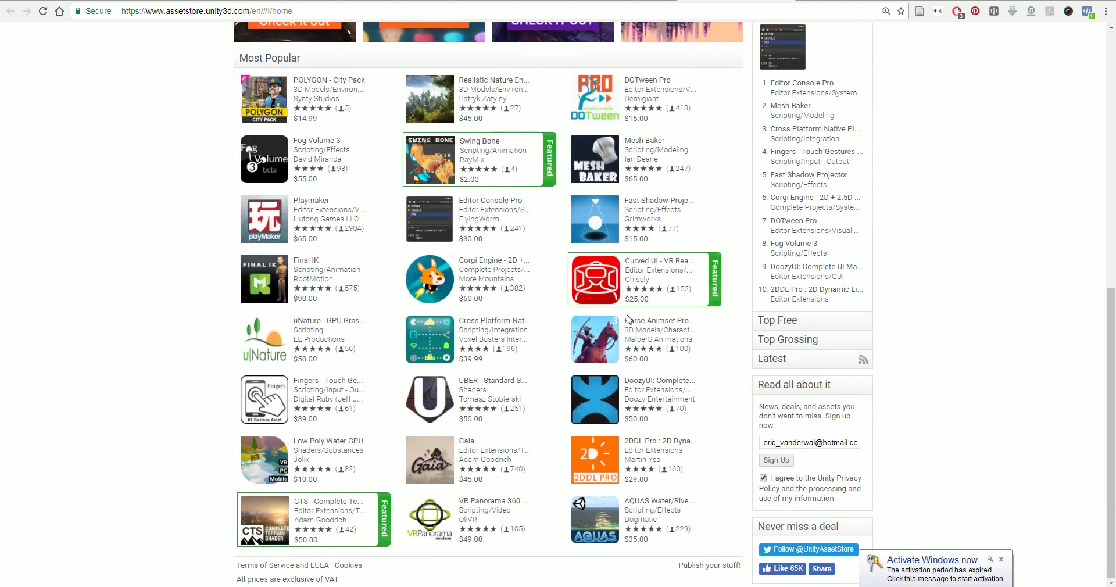
{"action": "left_click", "coordinate": [1001, 559]}
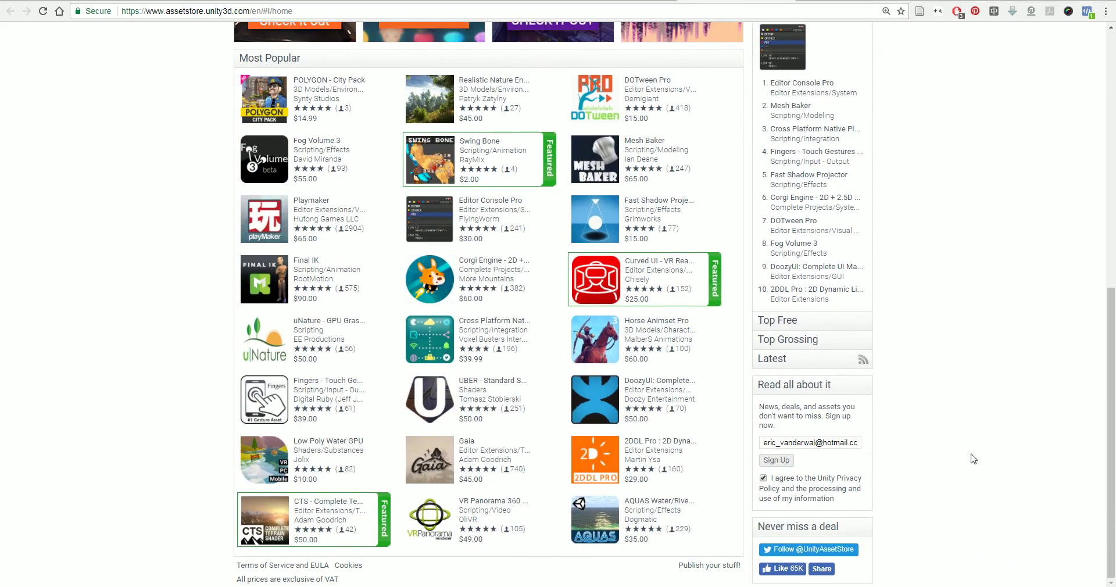
{"action": "scroll", "coordinate": [974, 460], "scroll_direction": "up", "scroll_amount": 4}
{"action": "key", "text": "alt+Left"}
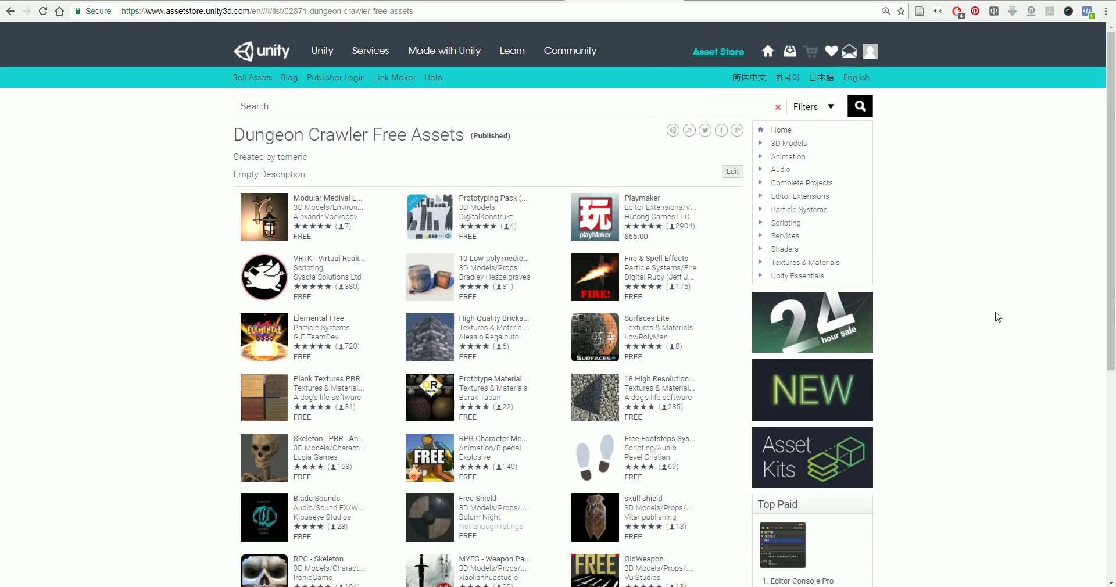
Find the free Prototyping Pack in the list and add it to downloads.
{"action": "scroll", "coordinate": [997, 317], "scroll_direction": "down", "scroll_amount": 6}
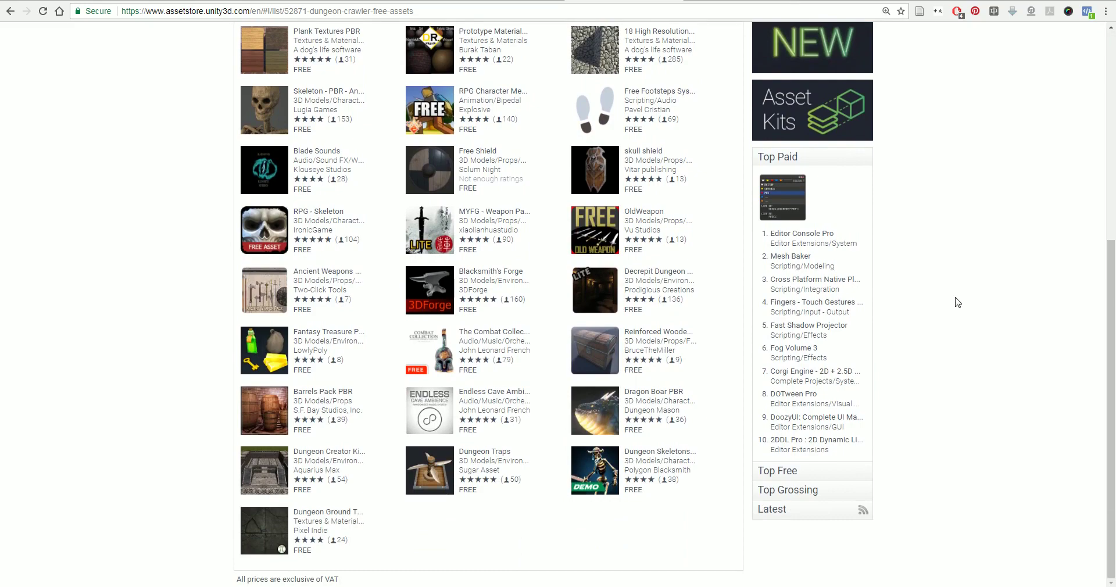
{"action": "scroll", "coordinate": [950, 301], "scroll_direction": "up", "scroll_amount": 6}
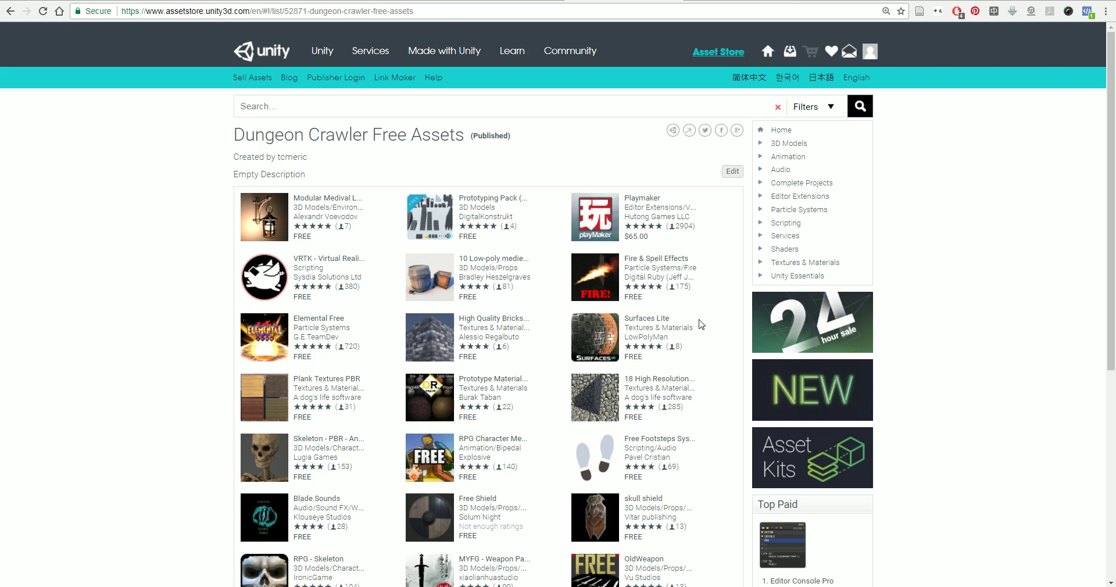
{"action": "scroll", "coordinate": [701, 325], "scroll_direction": "down", "scroll_amount": 4}
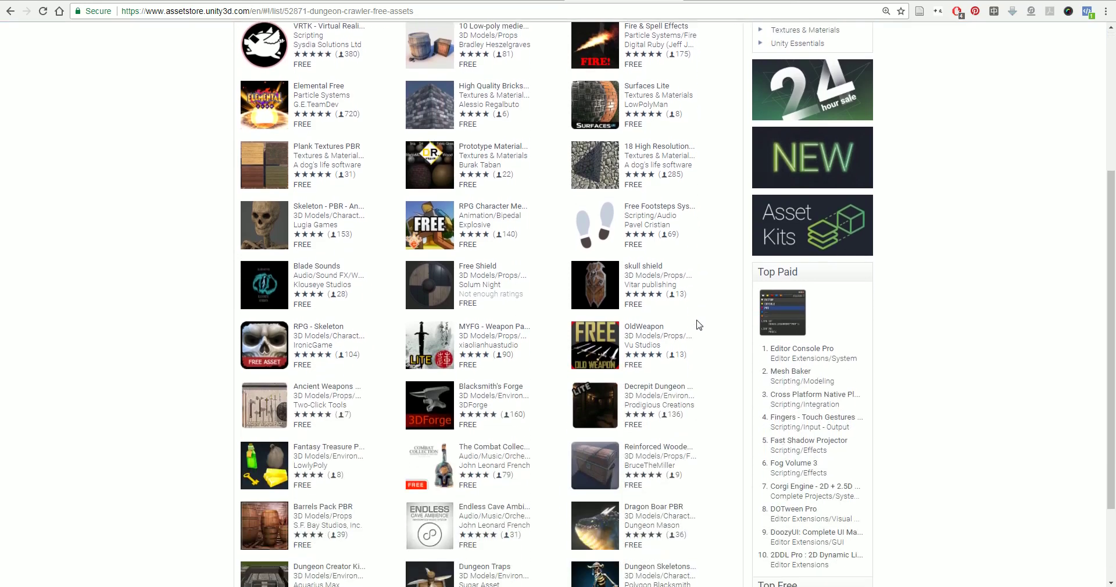
{"action": "scroll", "coordinate": [699, 324], "scroll_direction": "down", "scroll_amount": 2}
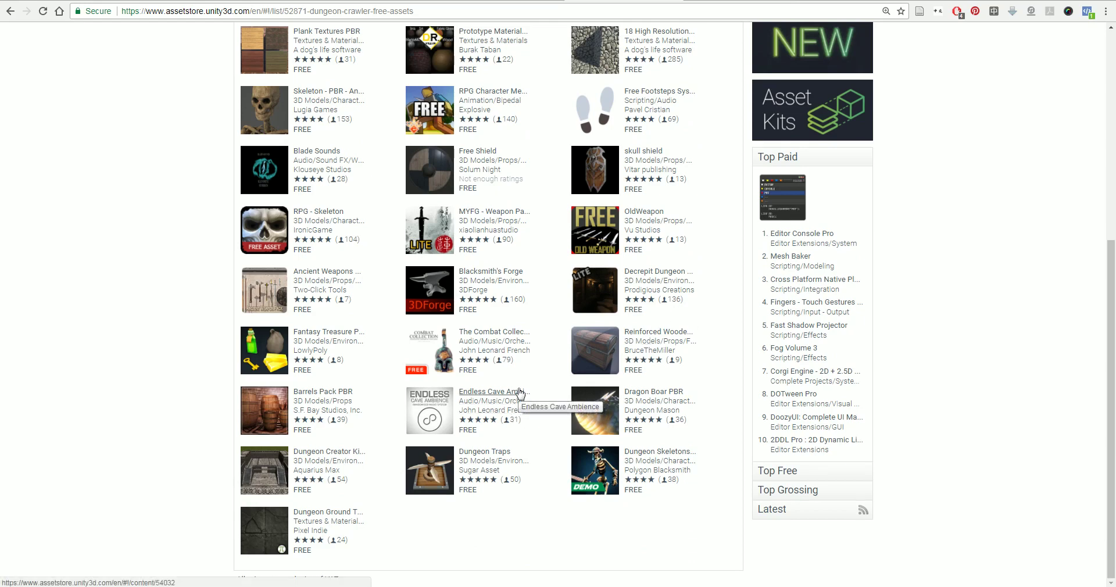
{"action": "scroll", "coordinate": [520, 395], "scroll_direction": "up", "scroll_amount": 3}
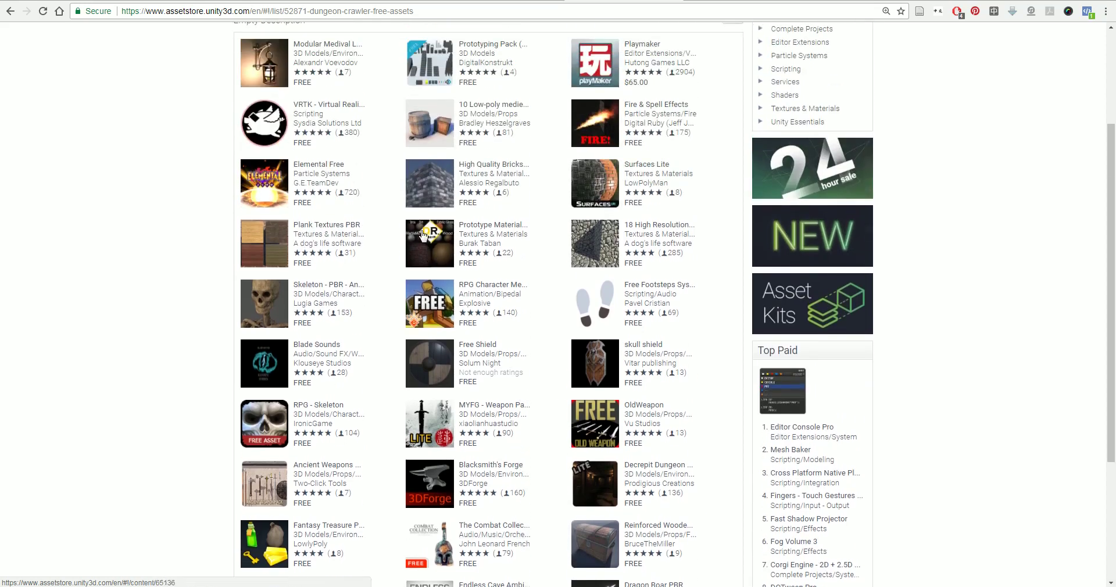
{"action": "scroll", "coordinate": [460, 279], "scroll_direction": "up", "scroll_amount": 3}
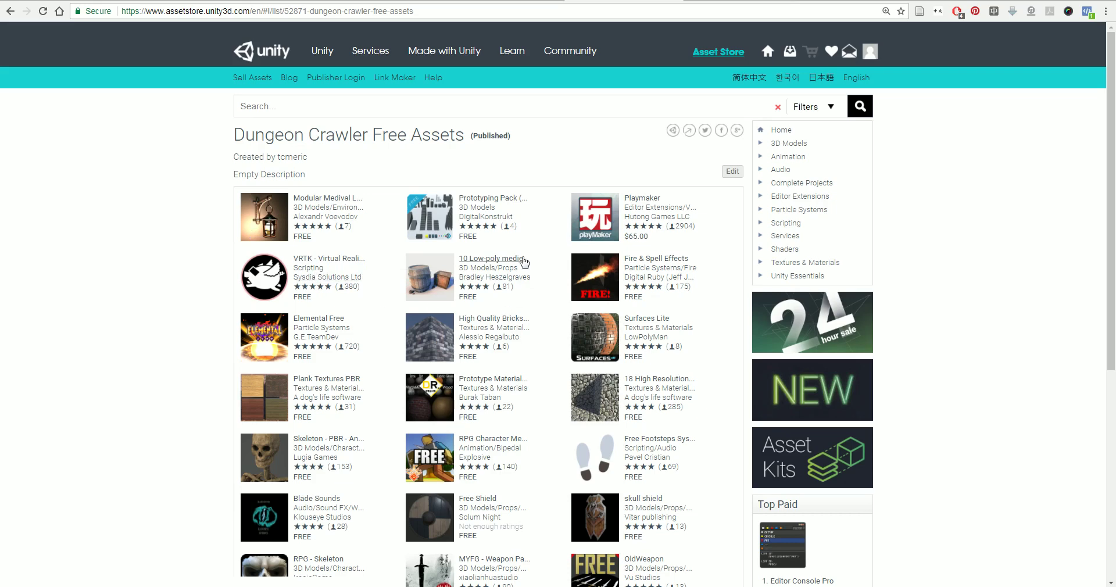
{"action": "left_click", "coordinate": [427, 218]}
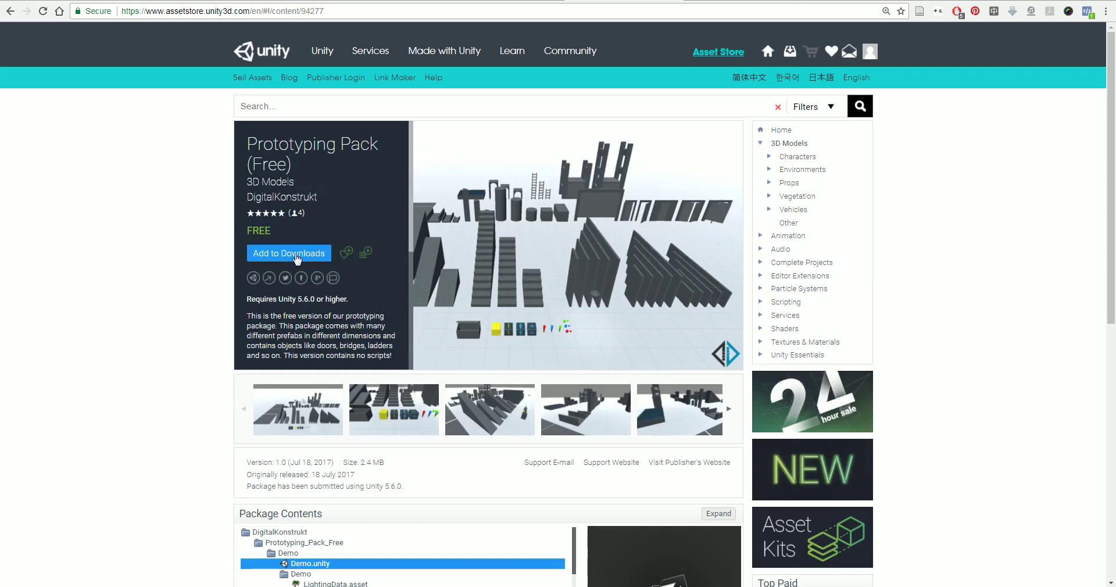
{"action": "left_click", "coordinate": [296, 255]}
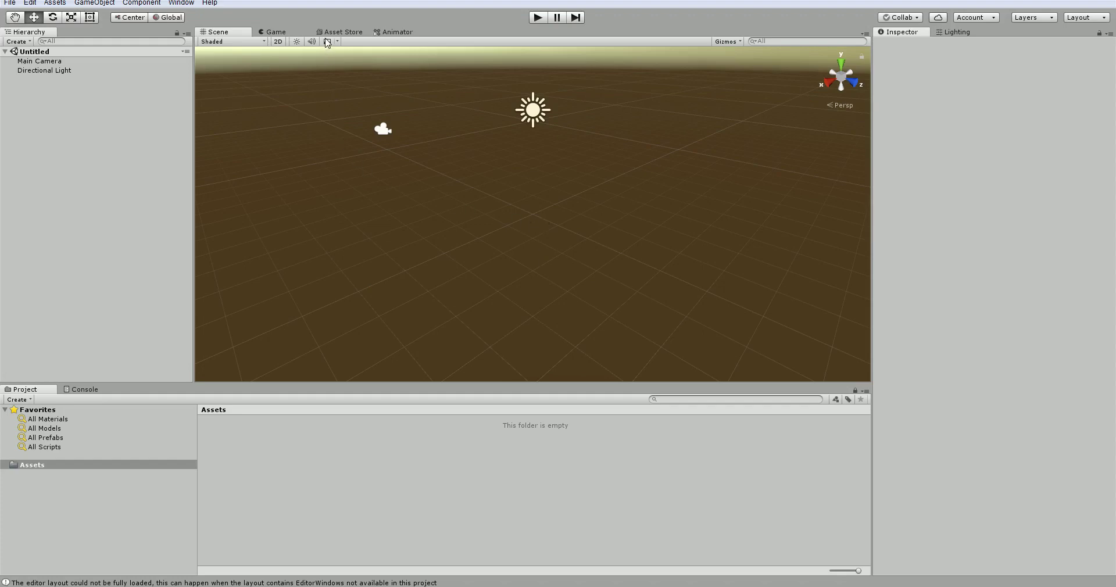
Close the Asset Store tab and reopen it from the Window menu, showing its home page.
{"action": "left_click", "coordinate": [344, 33]}
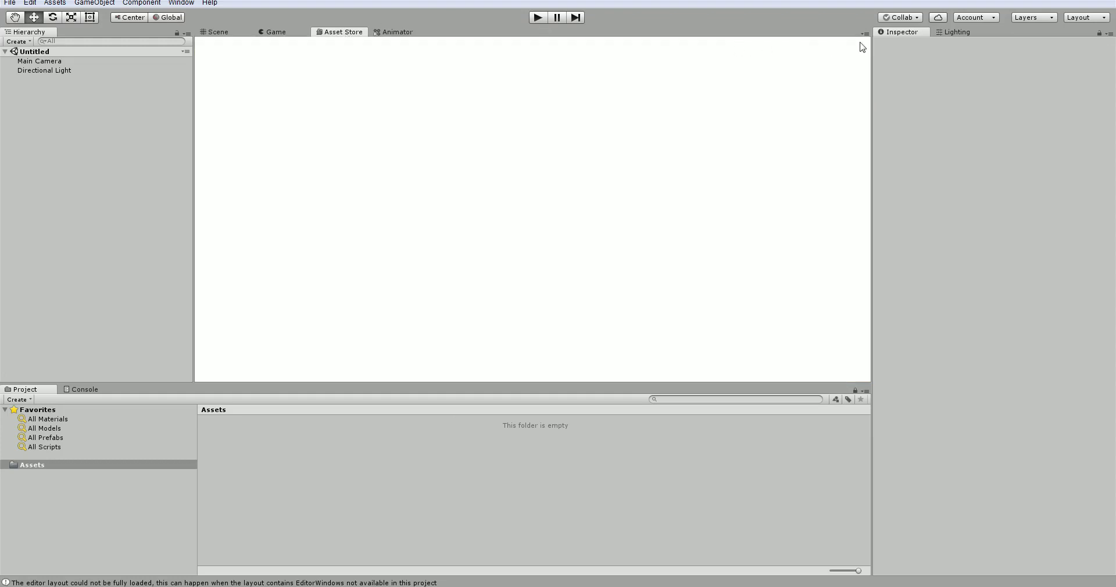
{"action": "left_click", "coordinate": [865, 33]}
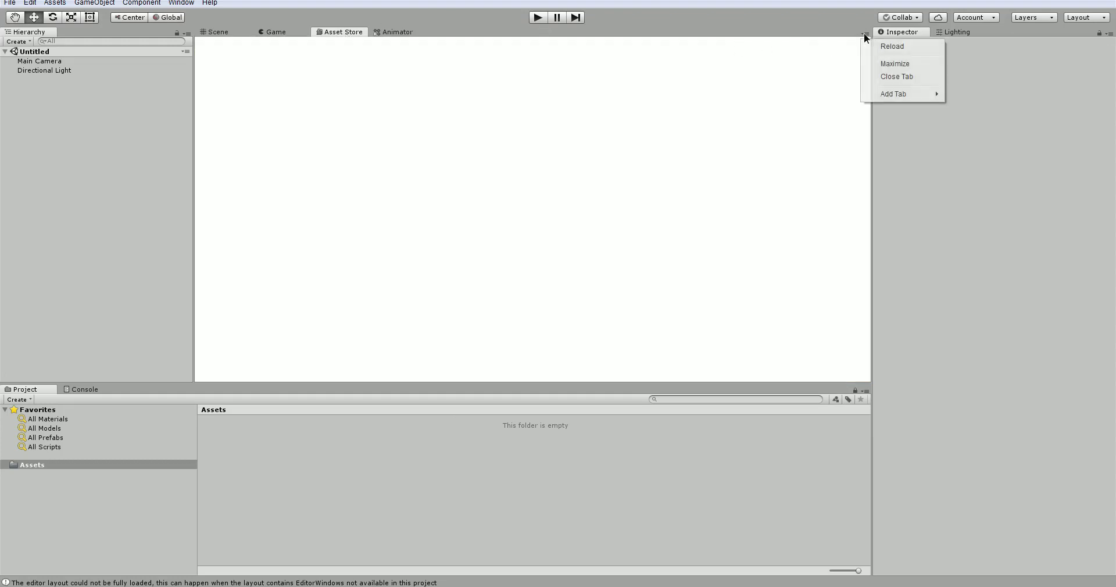
{"action": "left_click", "coordinate": [884, 76]}
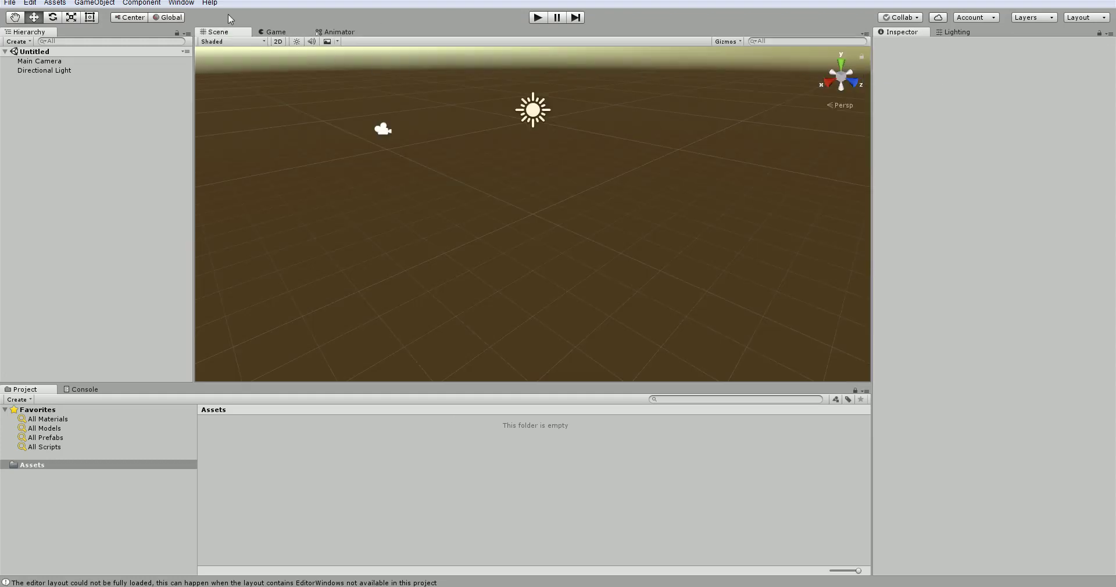
{"action": "left_click", "coordinate": [191, 4]}
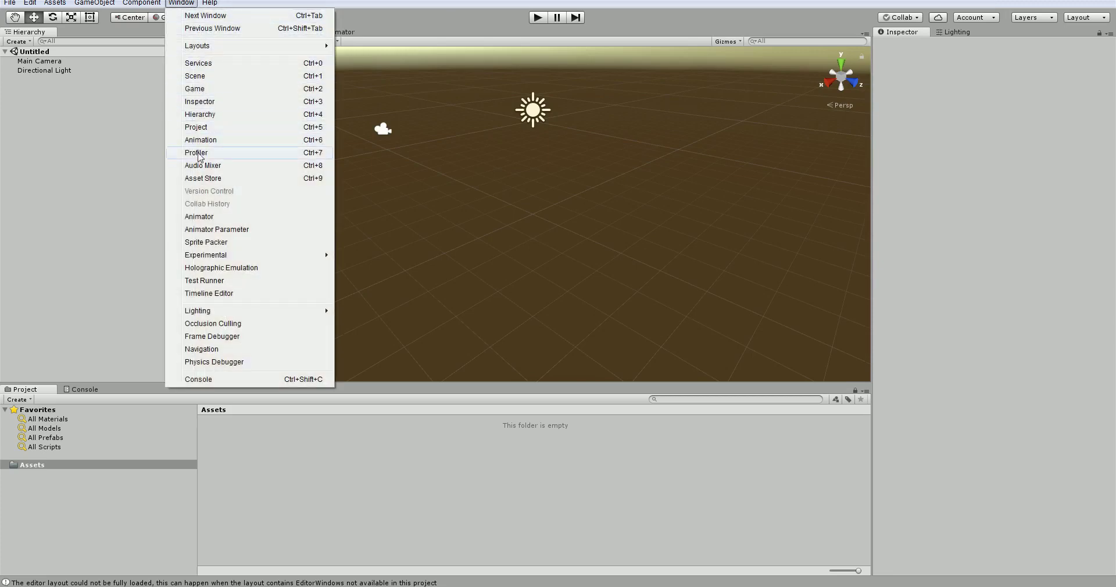
{"action": "left_click", "coordinate": [196, 180]}
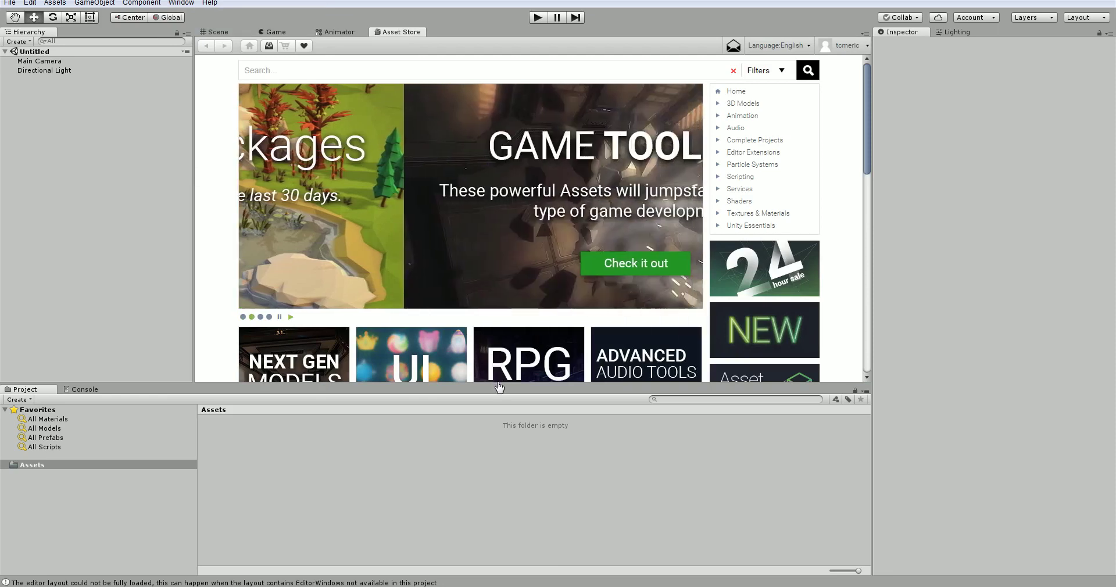
Enlarge the Asset Store pane, list My Downloads by #PACKAGES, and download Prototyping Pack.
{"action": "left_click_drag", "start_coordinate": [499, 387], "coordinate": [489, 463]}
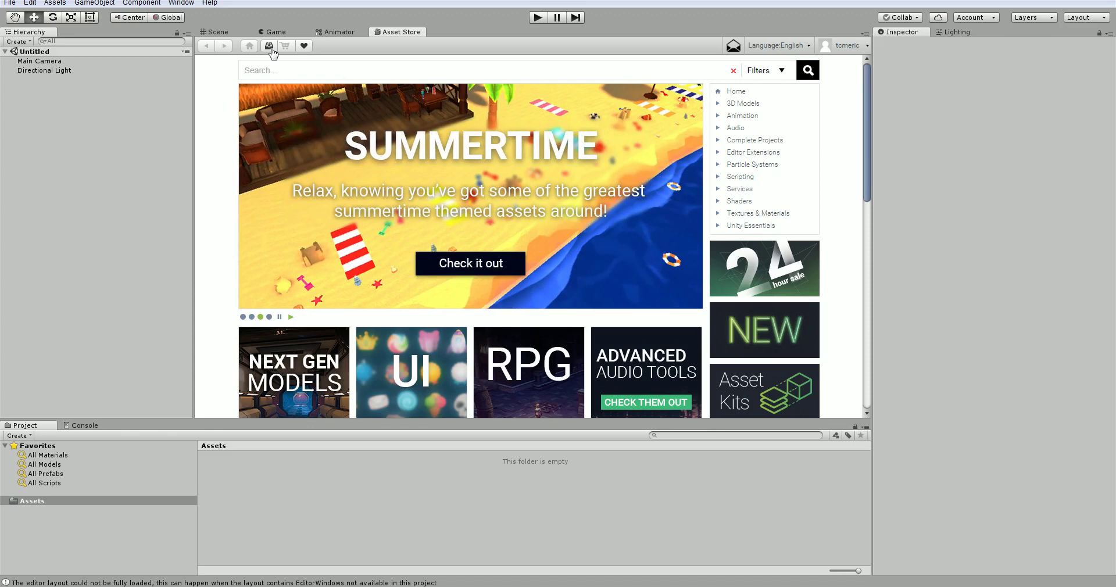
{"action": "left_click", "coordinate": [269, 46]}
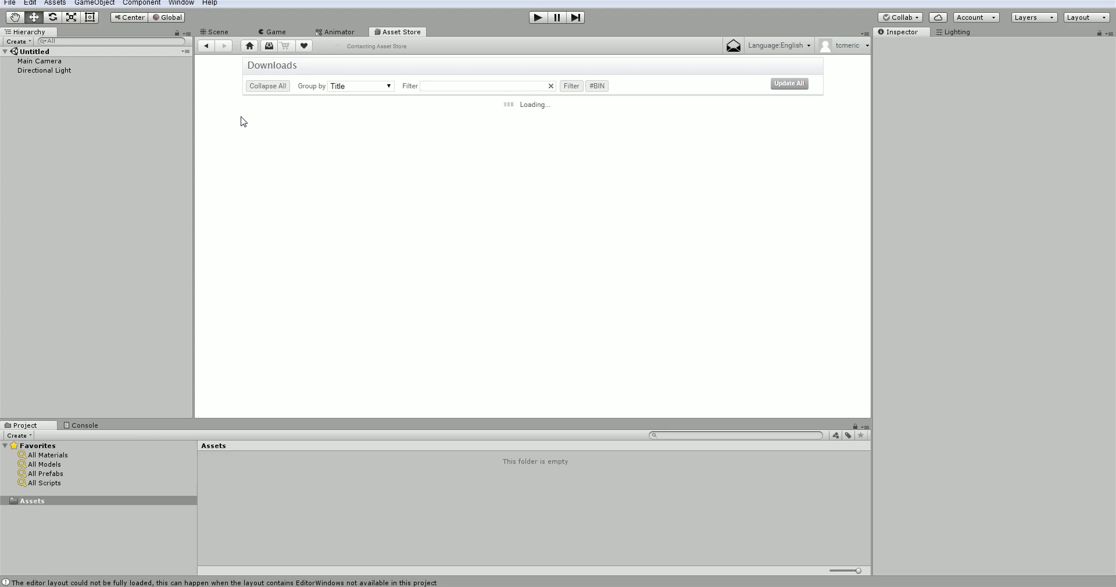
{"action": "left_click", "coordinate": [363, 87]}
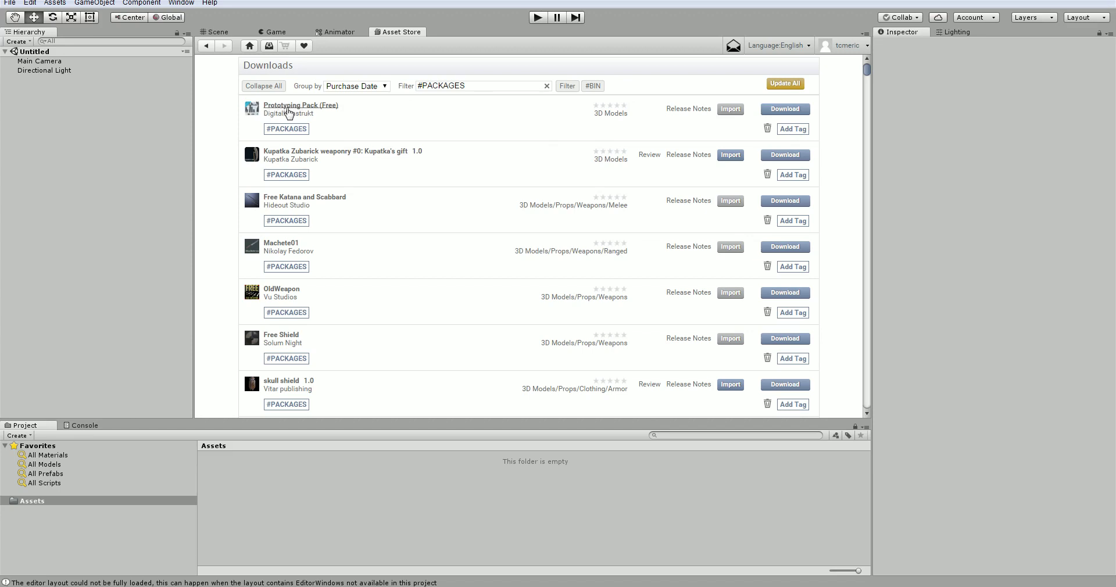
{"action": "left_click", "coordinate": [780, 110]}
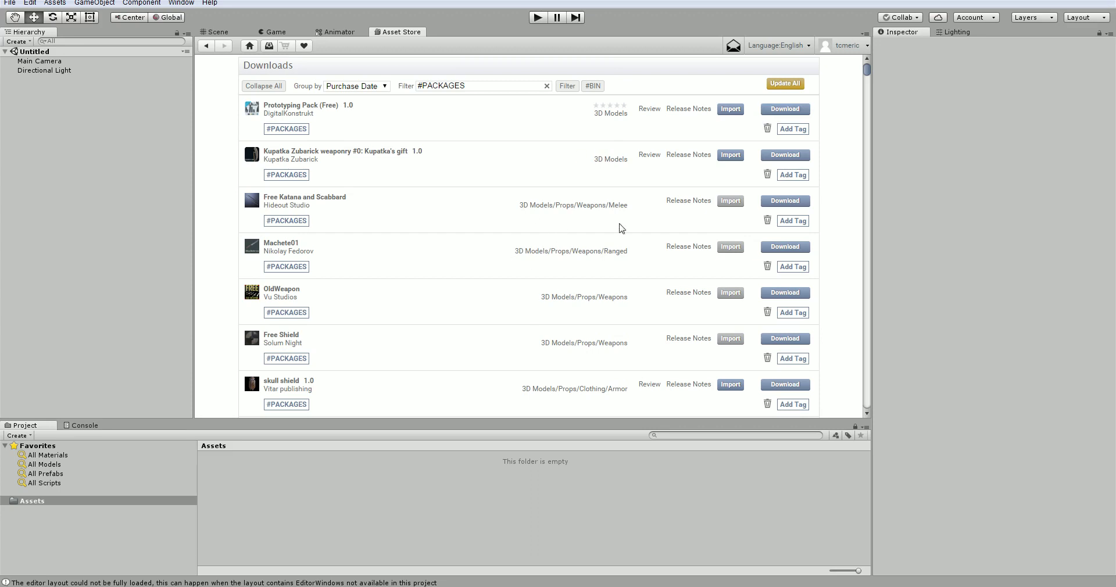
Import every file of Prototyping Pack (Free) from the Import Unity Package dialog.
{"action": "left_click", "coordinate": [732, 110]}
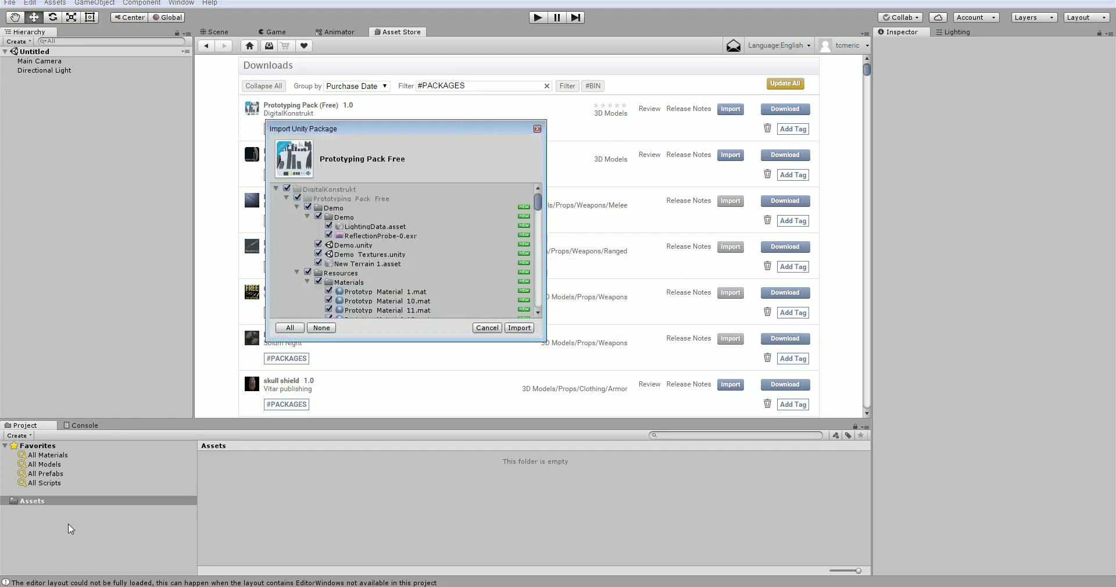
{"action": "mouse_move", "coordinate": [537, 197]}
{"action": "left_mouse_down"}
{"action": "mouse_move", "coordinate": [547, 229]}
{"action": "mouse_move", "coordinate": [552, 183]}
{"action": "left_mouse_up"}
{"action": "left_click", "coordinate": [276, 189]}
{"action": "left_click", "coordinate": [518, 328]}
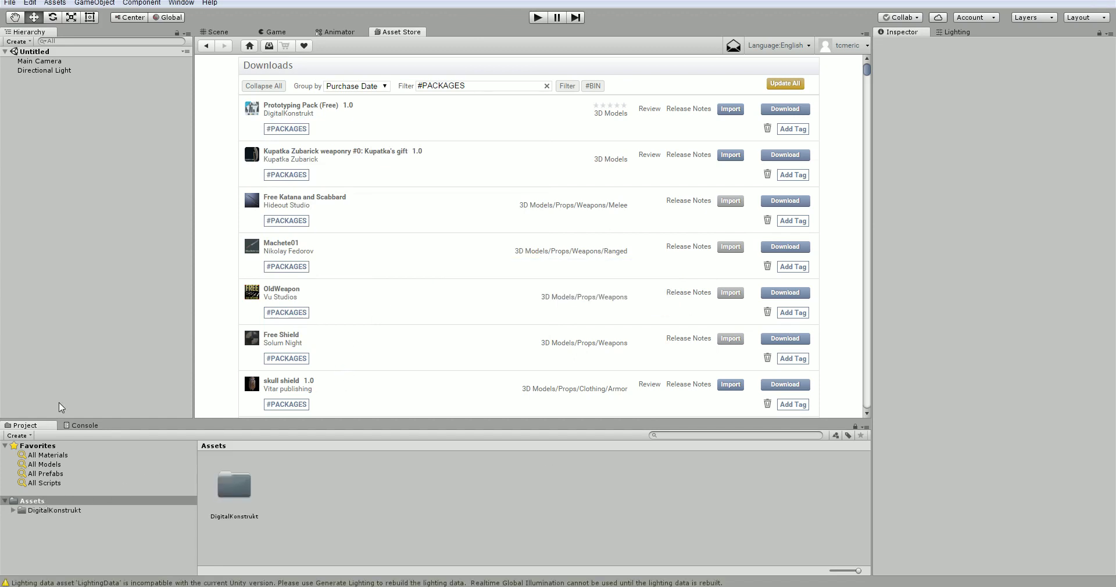
Enlarge the Project window and check that DigitalKonstrukt contains a Prototyping Pack folder.
{"action": "left_click_drag", "start_coordinate": [71, 415], "coordinate": [80, 177]}
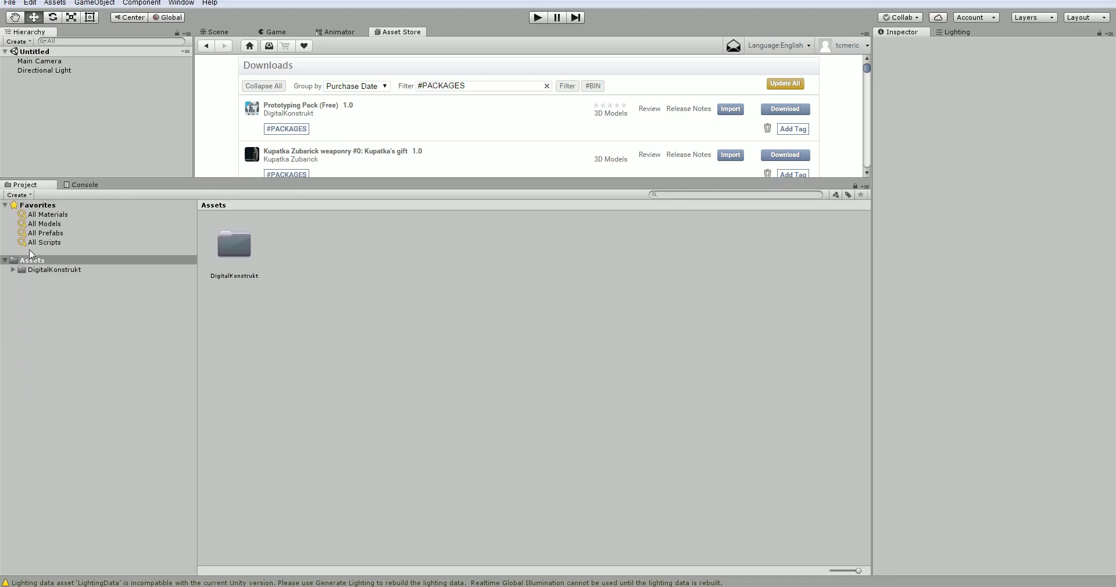
{"action": "left_click", "coordinate": [51, 270]}
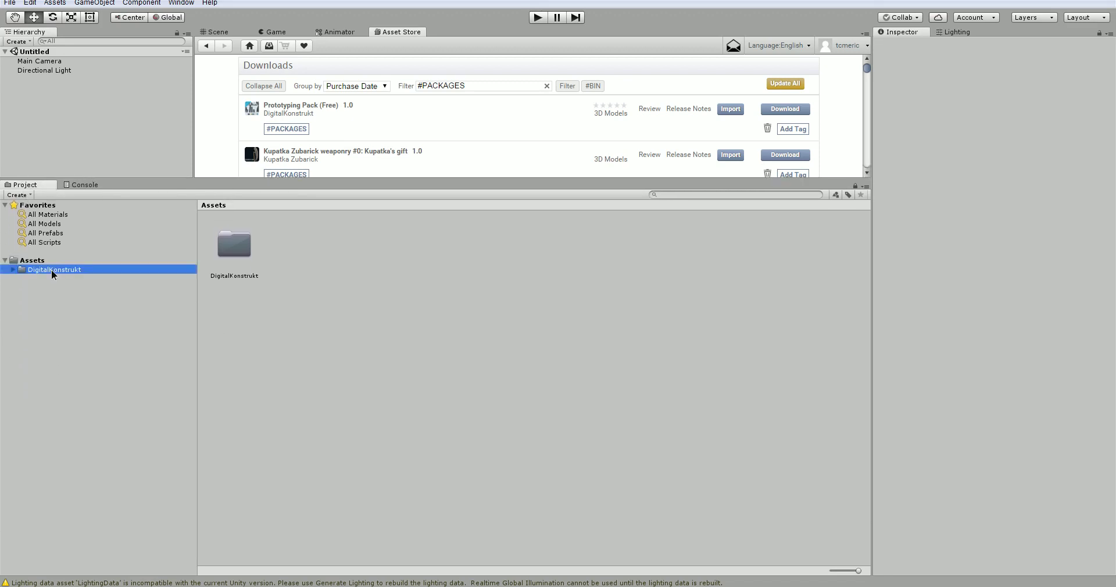
{"action": "left_click", "coordinate": [37, 262]}
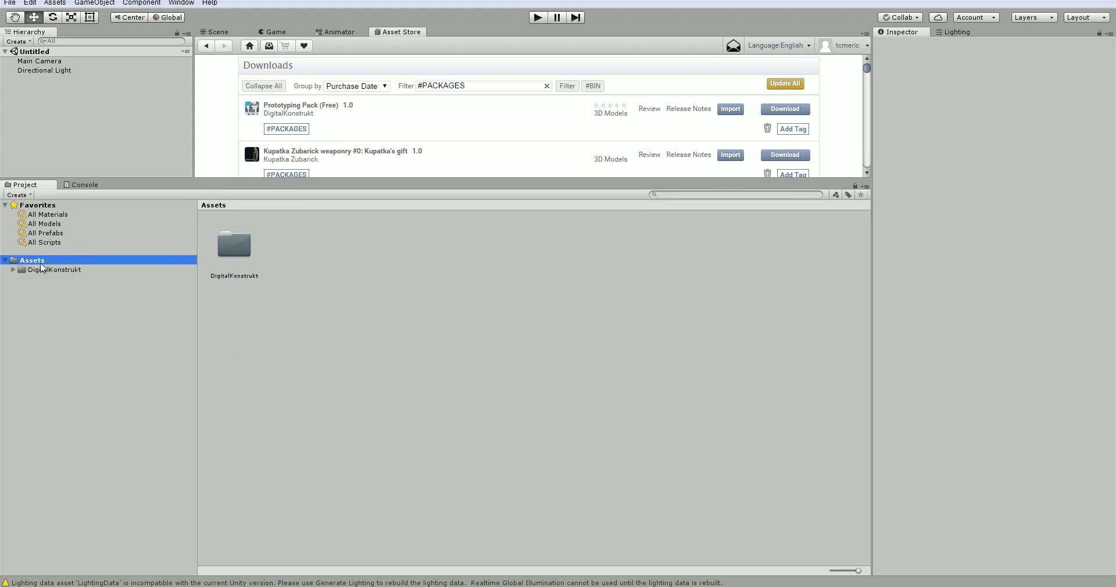
{"action": "left_click", "coordinate": [52, 269]}
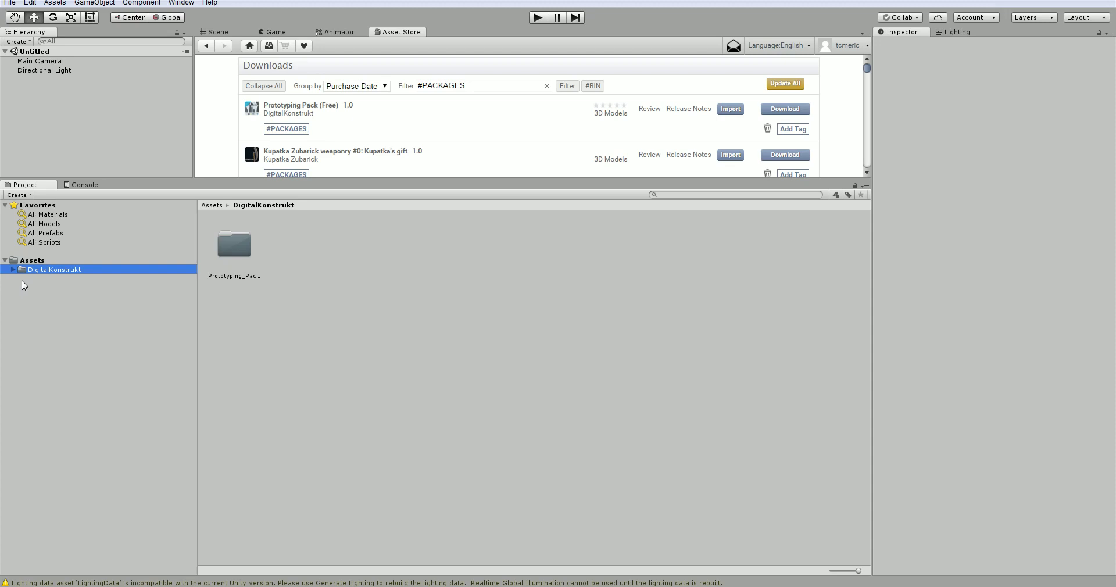
{"action": "left_click", "coordinate": [30, 261]}
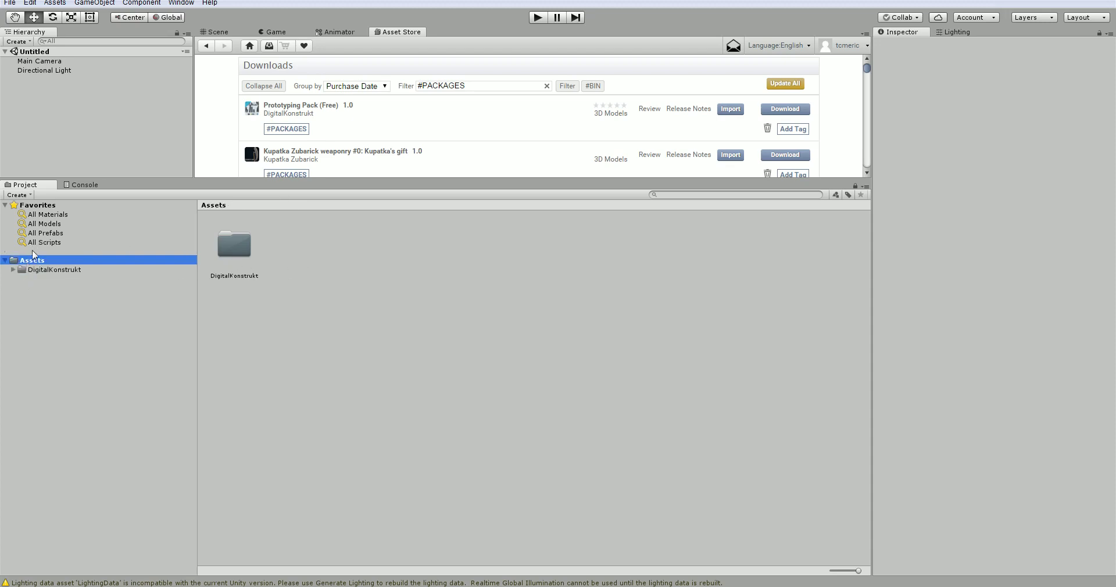
Add a folder named 'SceneModels' to Assets and move DigitalKonstrukt into it.
{"action": "right_click", "coordinate": [290, 253]}
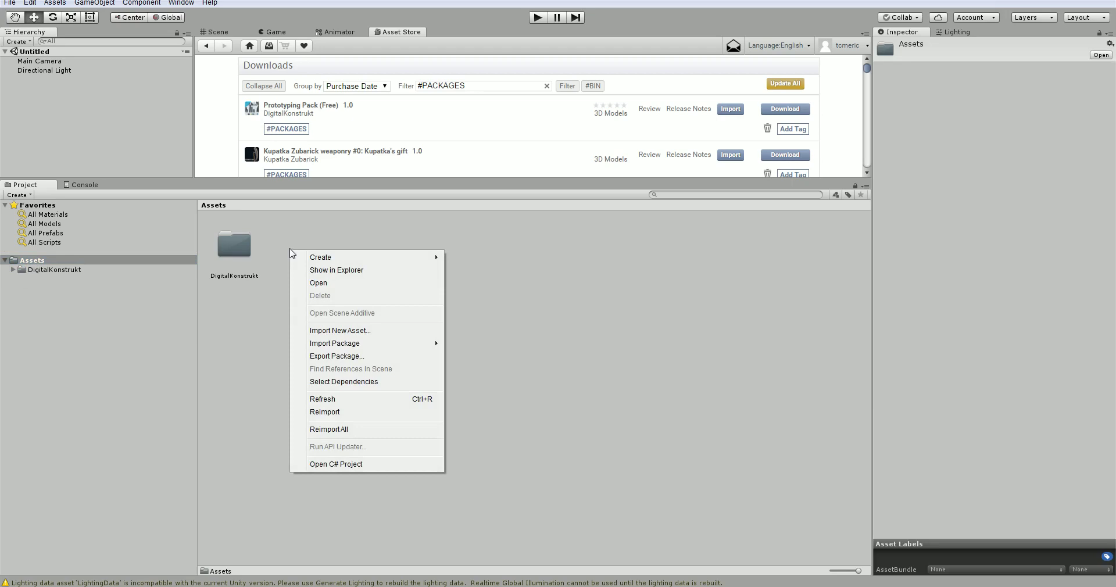
{"action": "mouse_move", "coordinate": [325, 258]}
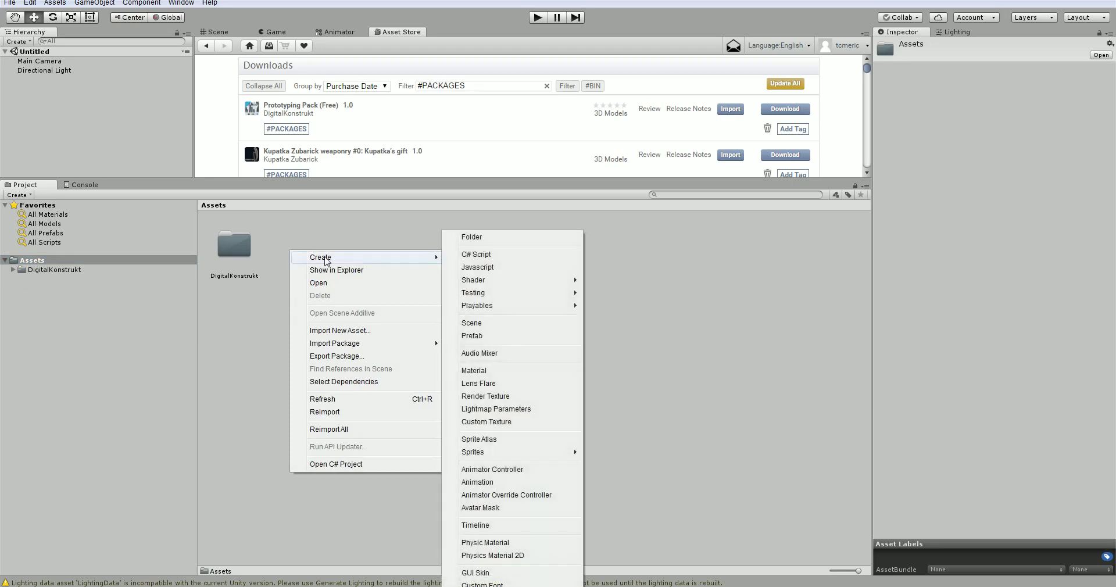
{"action": "left_click", "coordinate": [495, 238]}
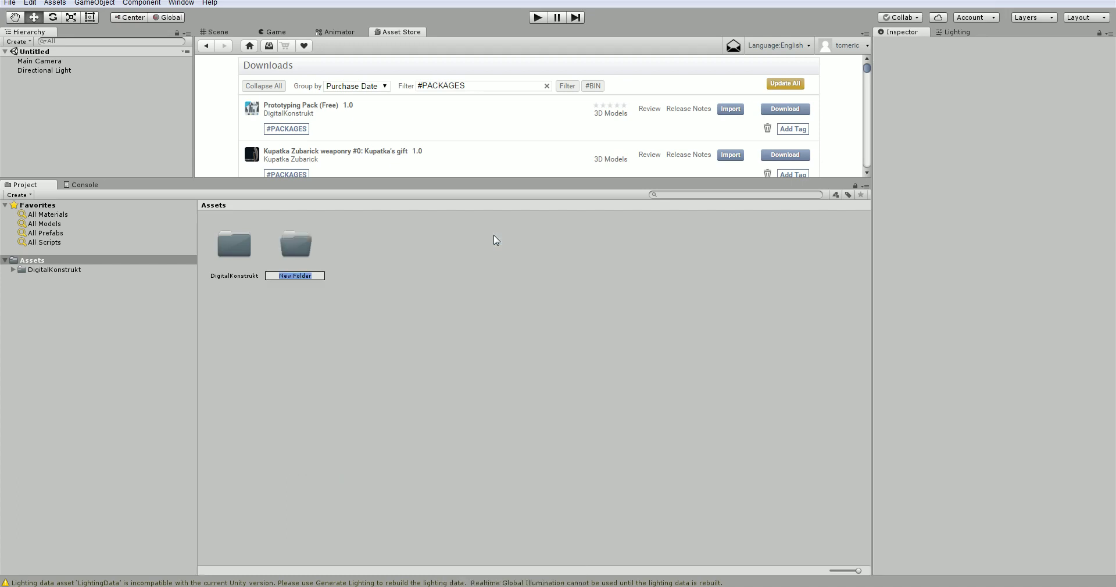
{"action": "type", "text": "SceneModels"}
{"action": "key", "text": "Return"}
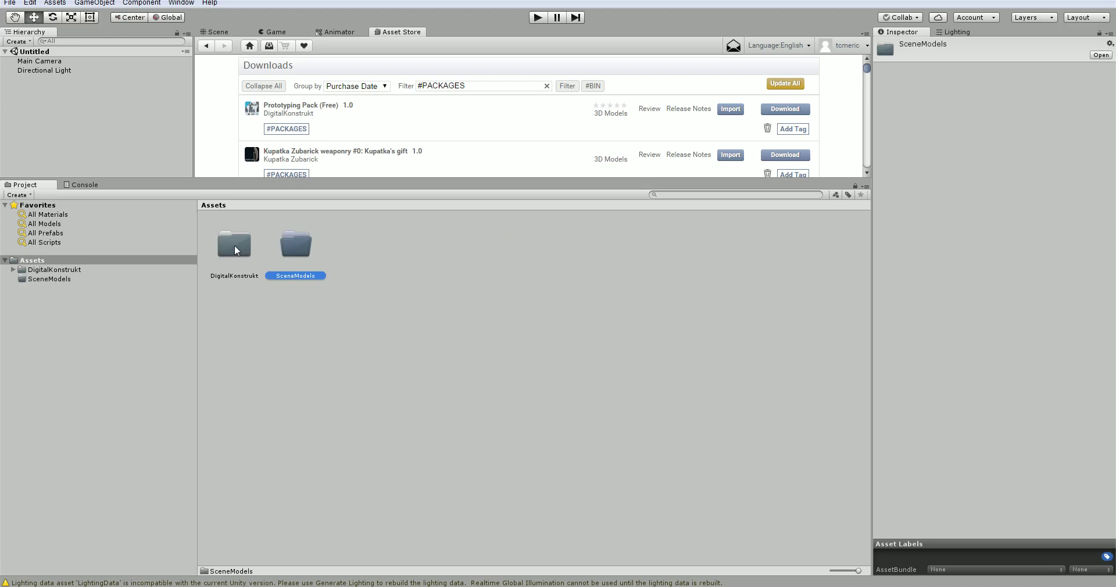
{"action": "left_click_drag", "start_coordinate": [235, 250], "coordinate": [291, 252]}
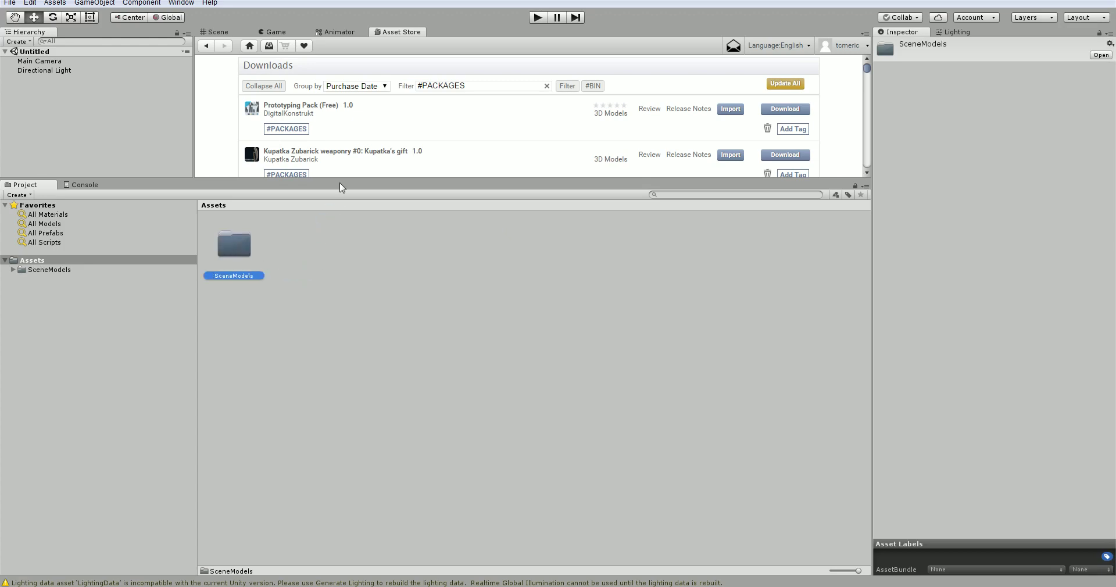
{"action": "left_click_drag", "start_coordinate": [340, 181], "coordinate": [340, 309]}
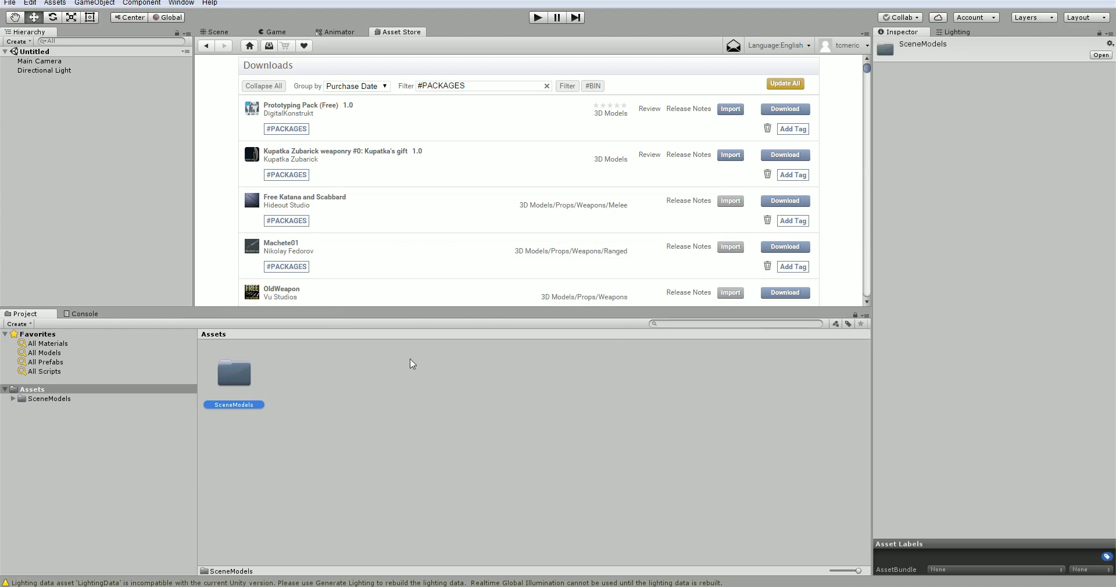
Create a new folder named 'Musics' in Assets.
{"action": "right_click", "coordinate": [276, 377]}
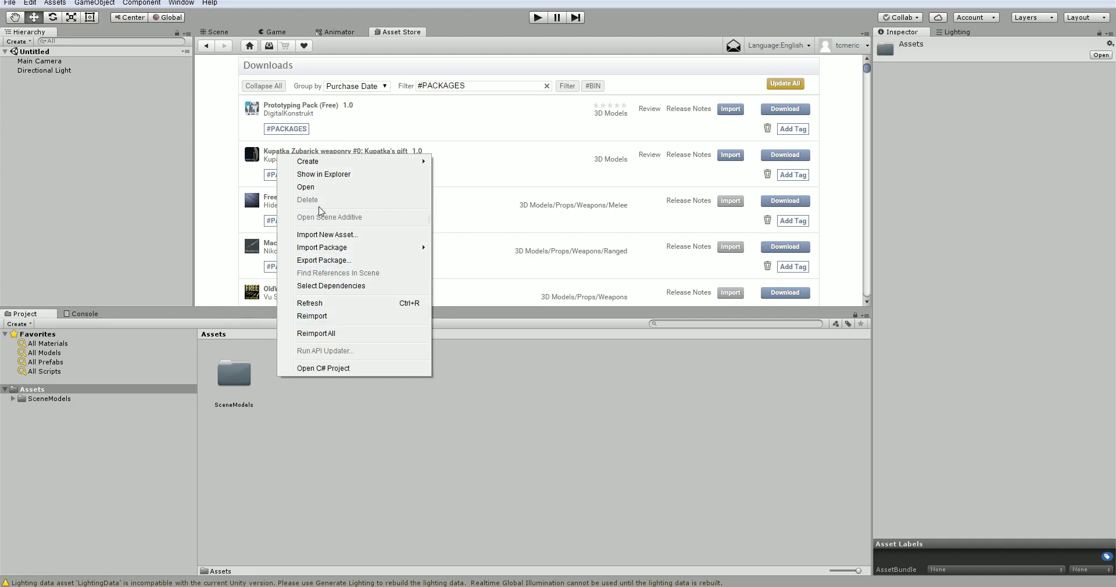
{"action": "mouse_move", "coordinate": [404, 168]}
{"action": "left_click", "coordinate": [446, 161]}
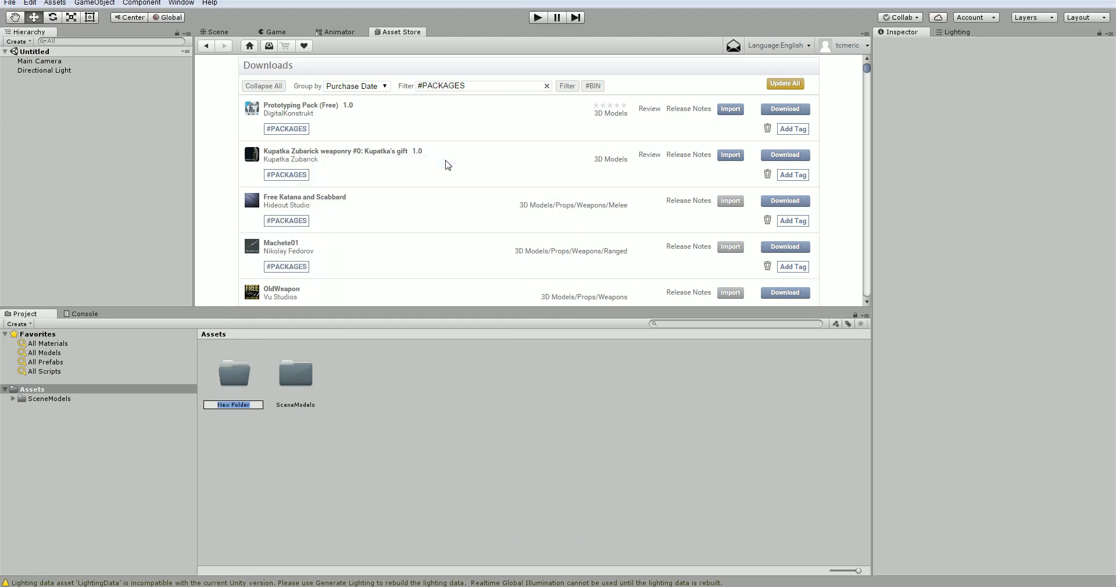
{"action": "type", "text": "Musics"}
{"action": "key", "text": "Return"}
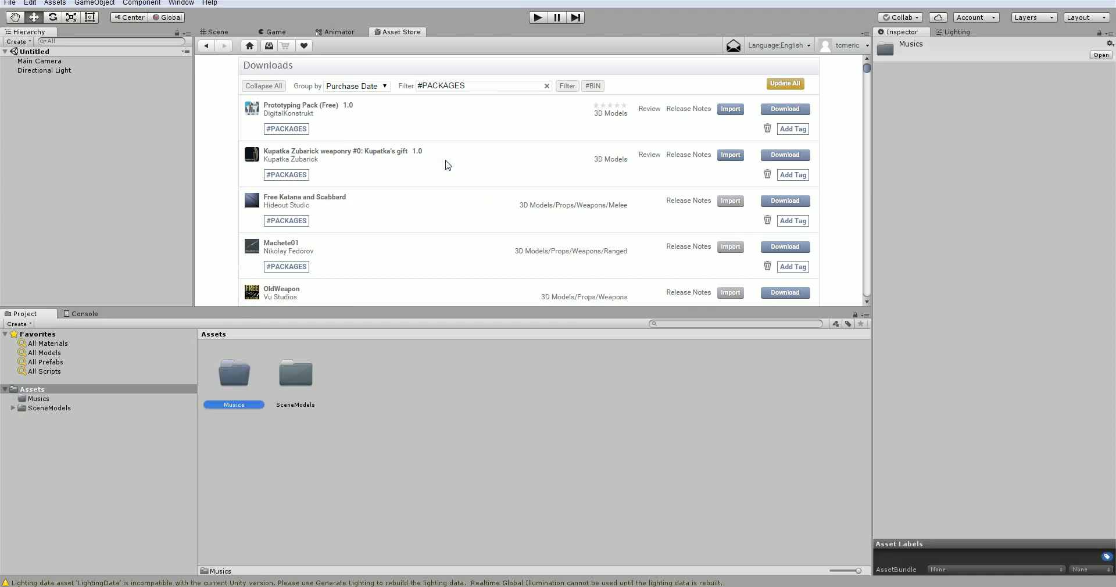
Create a folder named 'Animations' in Assets, typing in English (US).
{"action": "right_click", "coordinate": [344, 383]}
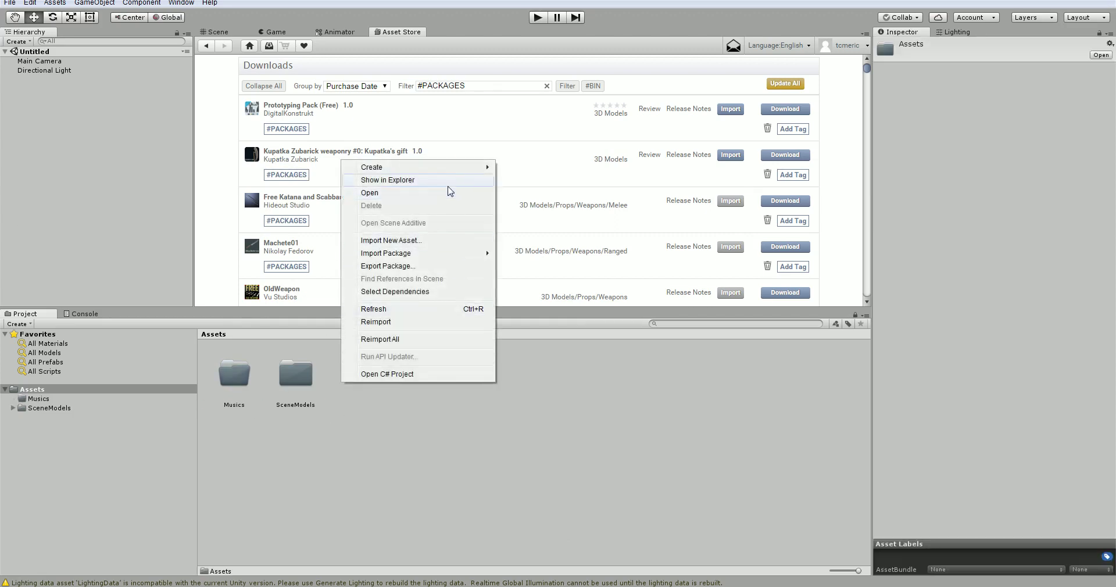
{"action": "mouse_move", "coordinate": [481, 165]}
{"action": "left_click", "coordinate": [516, 168]}
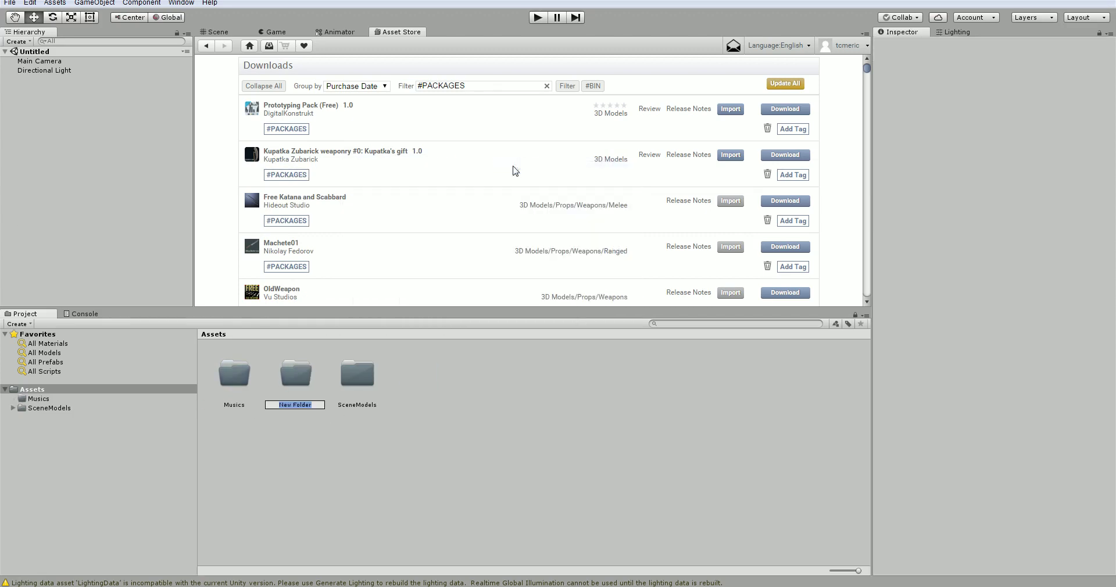
{"action": "type", "text": "Animations"}
{"action": "left_click", "coordinate": [919, 586]}
{"action": "left_click", "coordinate": [917, 546]}
{"action": "key", "text": "Return"}
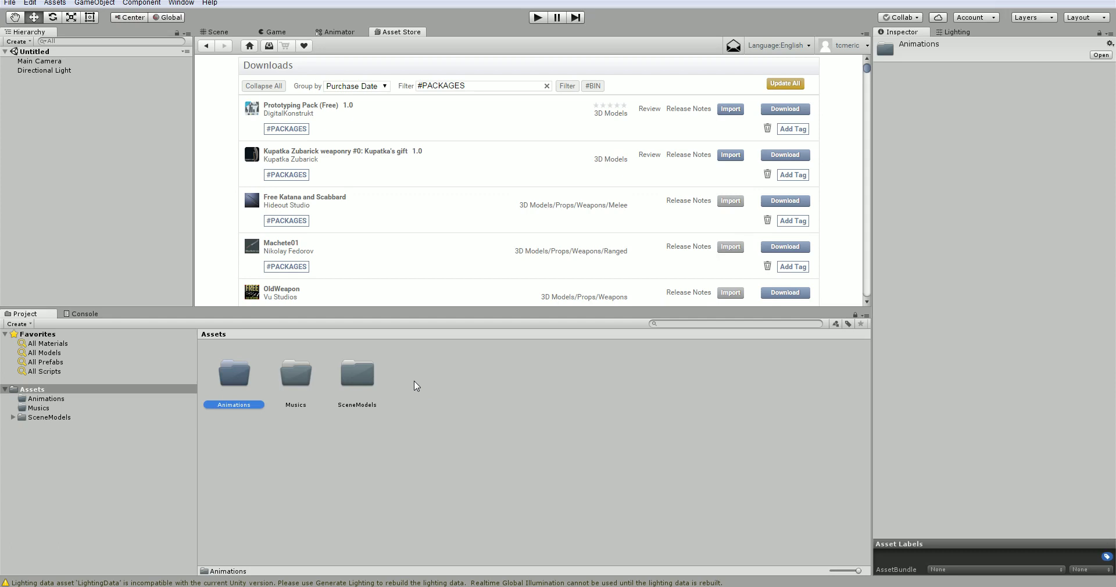
{"action": "left_click_drag", "start_coordinate": [399, 308], "coordinate": [405, 363]}
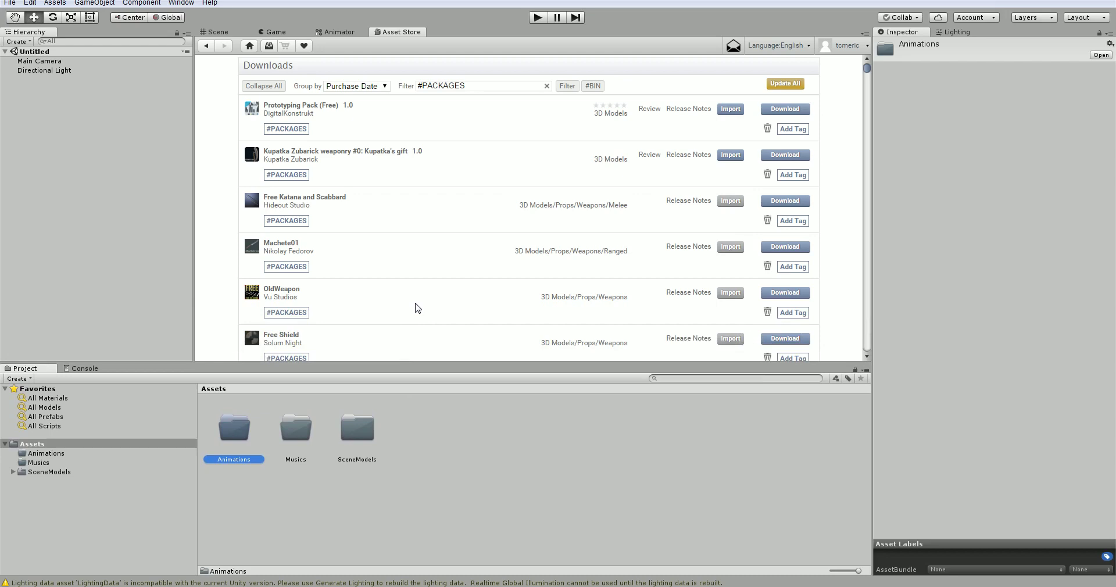